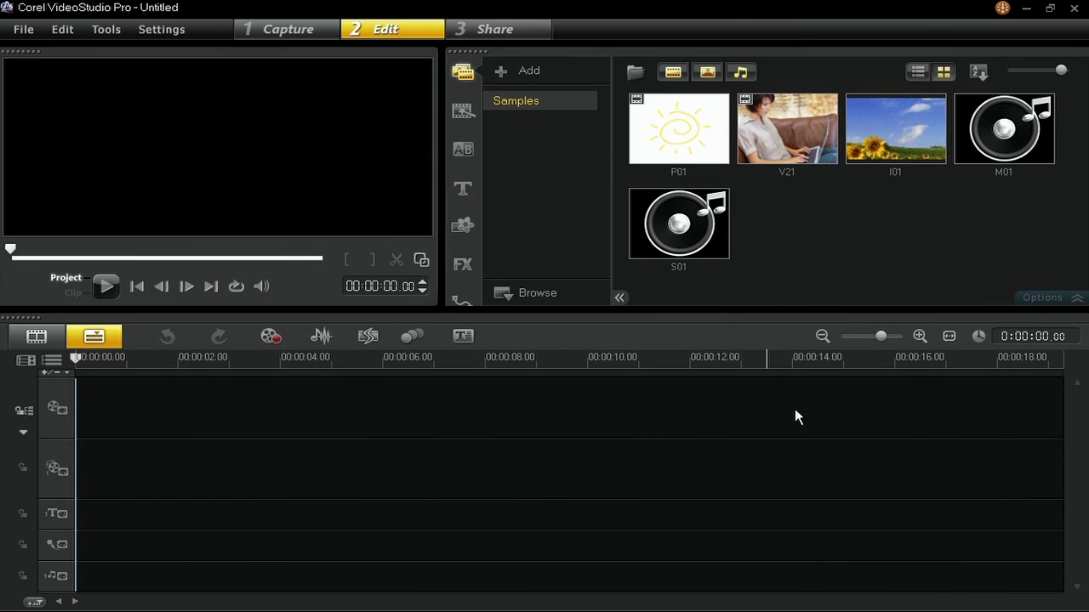
Switch from the Edit workspace to the Capture step
click(309, 32)
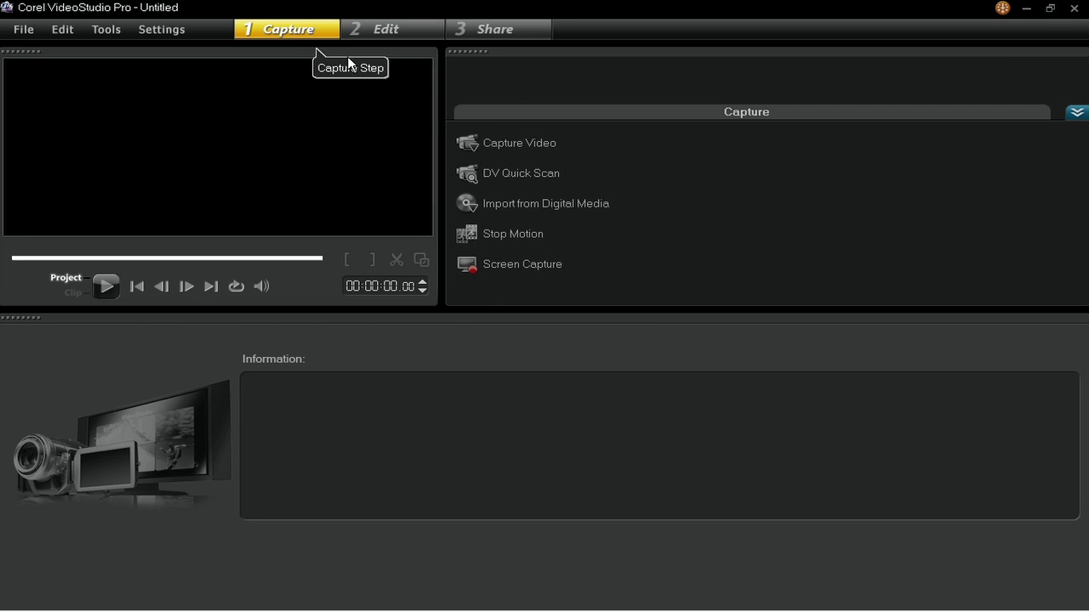
Set F:\DCIM\100MEDIA on the removable disk as the Import from Digital Media source
click(527, 205)
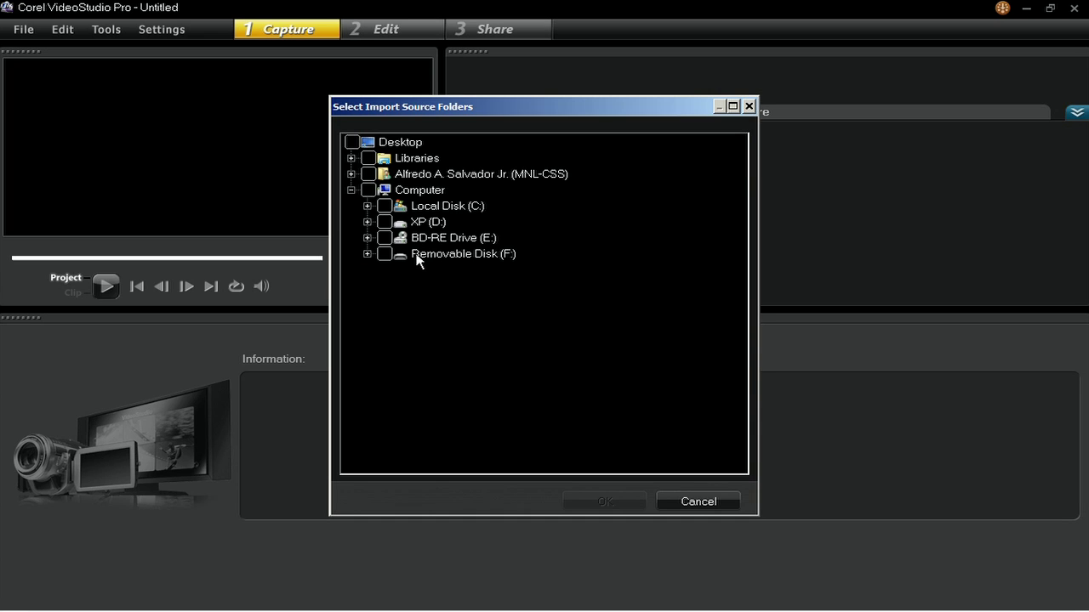
click(367, 253)
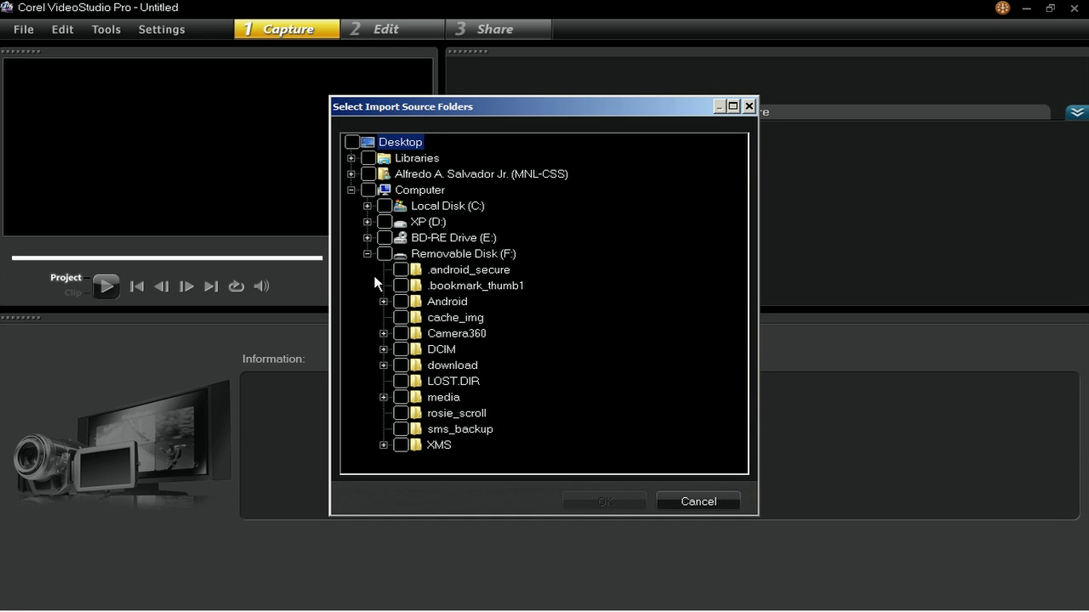
click(383, 349)
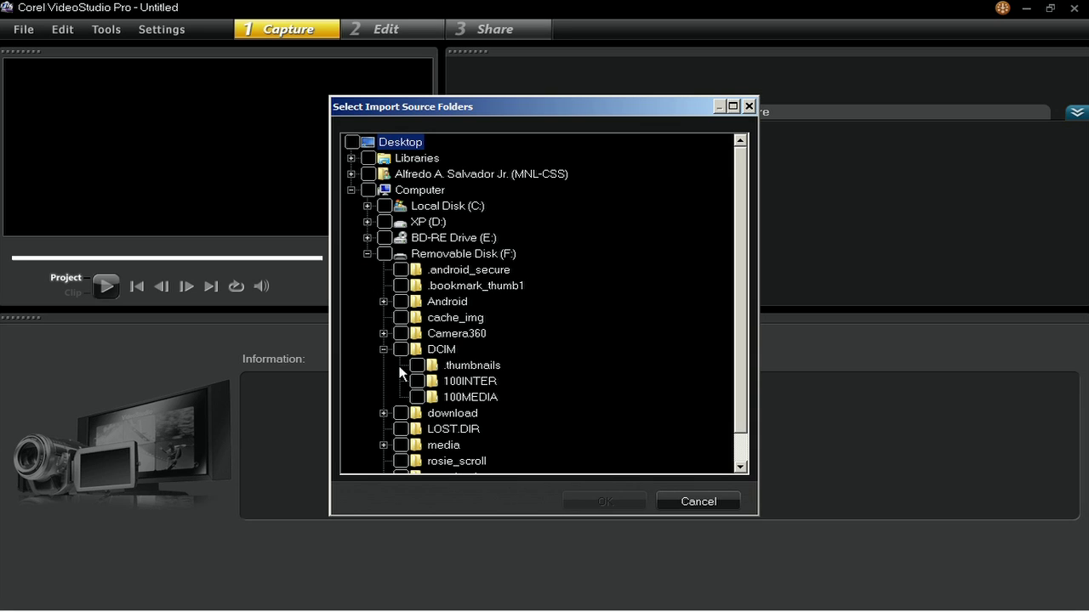
click(417, 397)
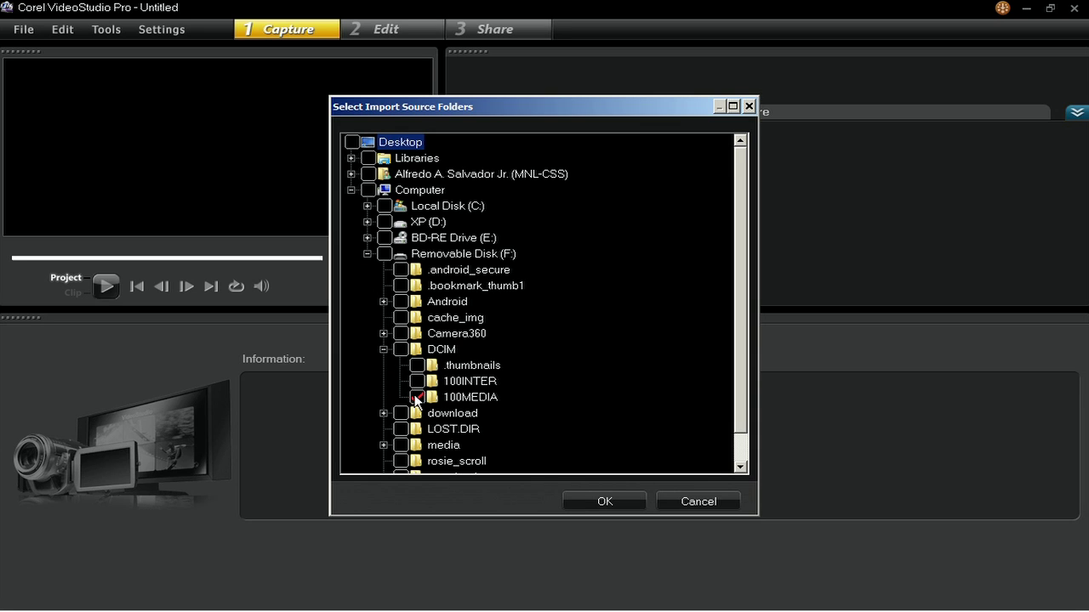
click(598, 507)
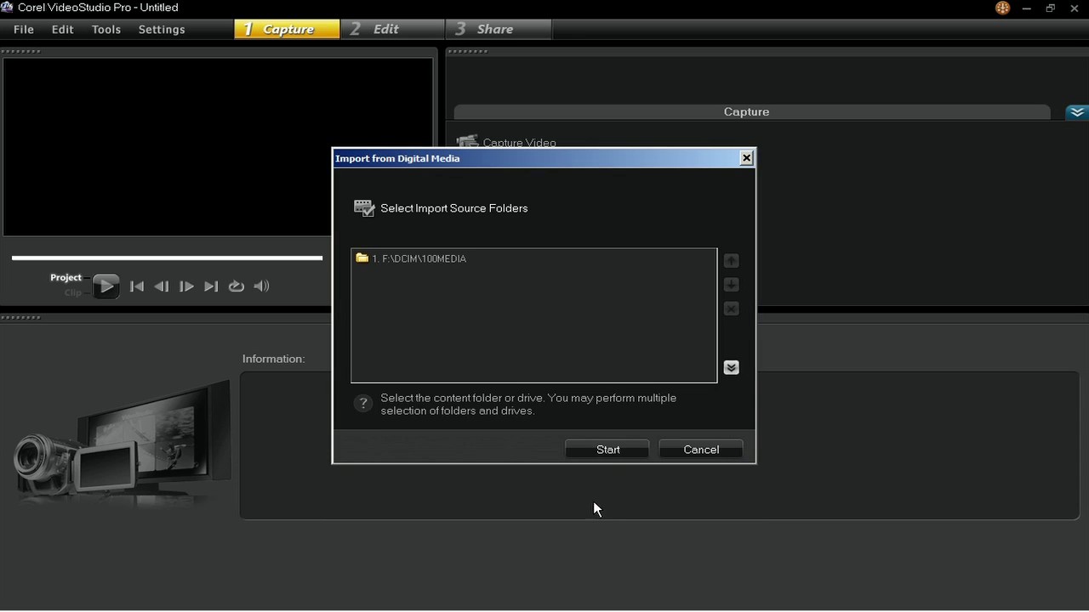
Select clip DSC_0012 from the card, preview it, and start importing it
click(607, 450)
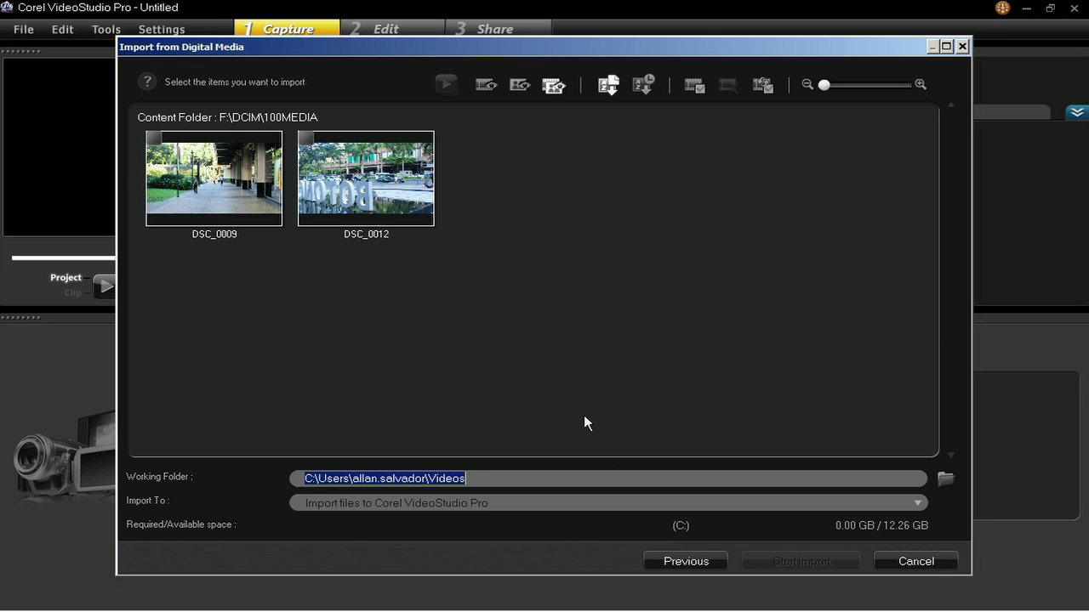
click(307, 141)
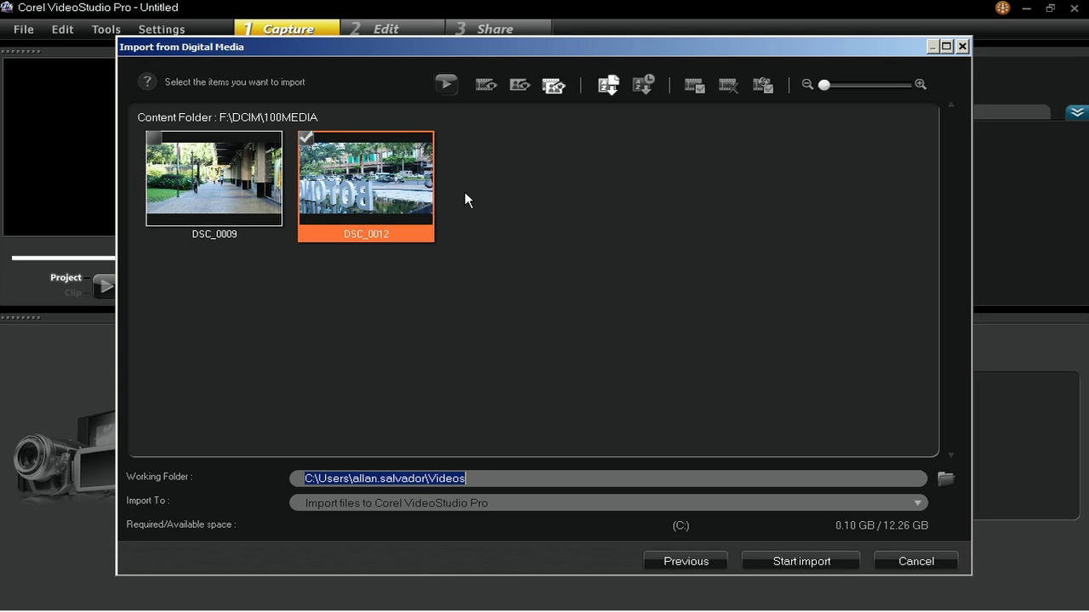
click(449, 85)
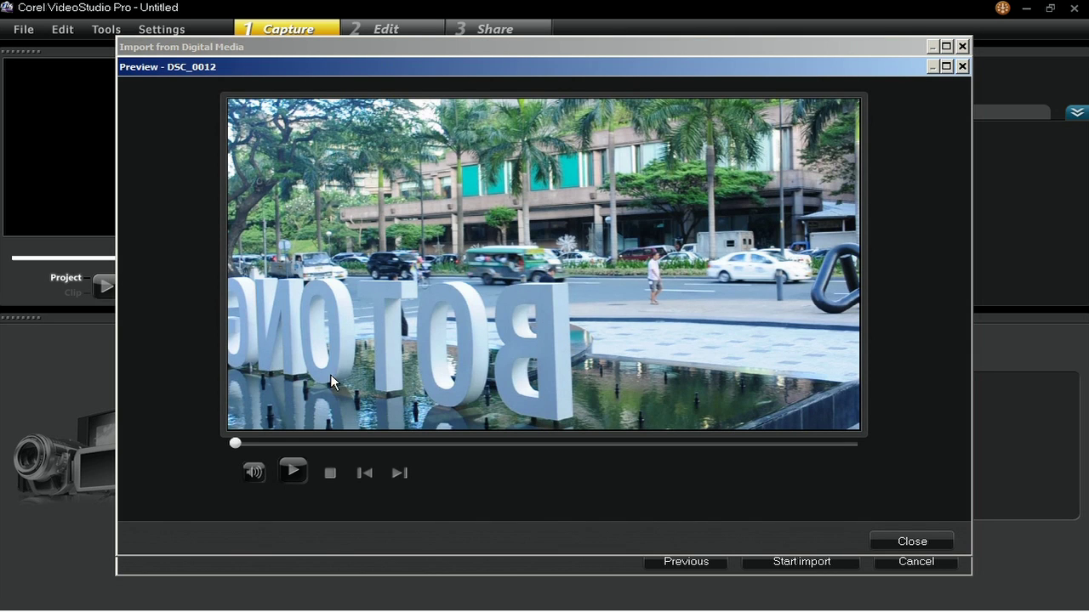
click(293, 472)
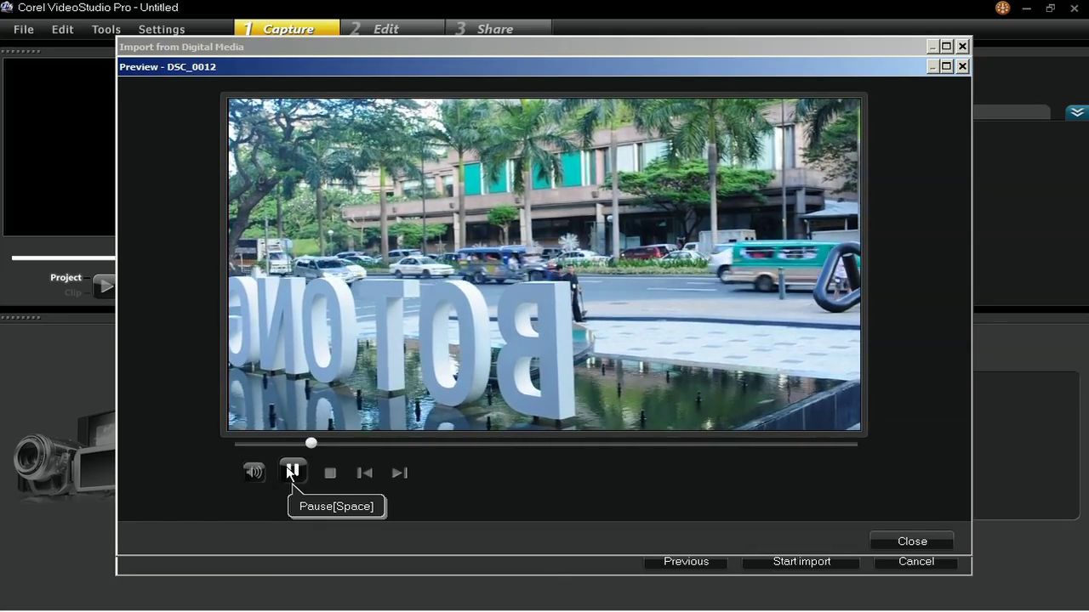
click(289, 471)
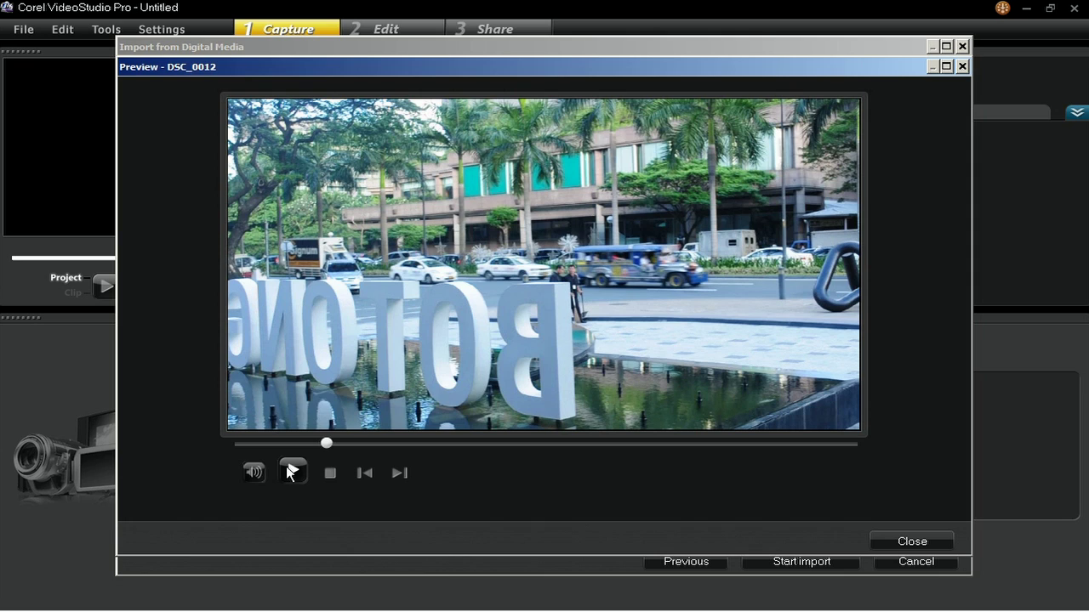
click(897, 544)
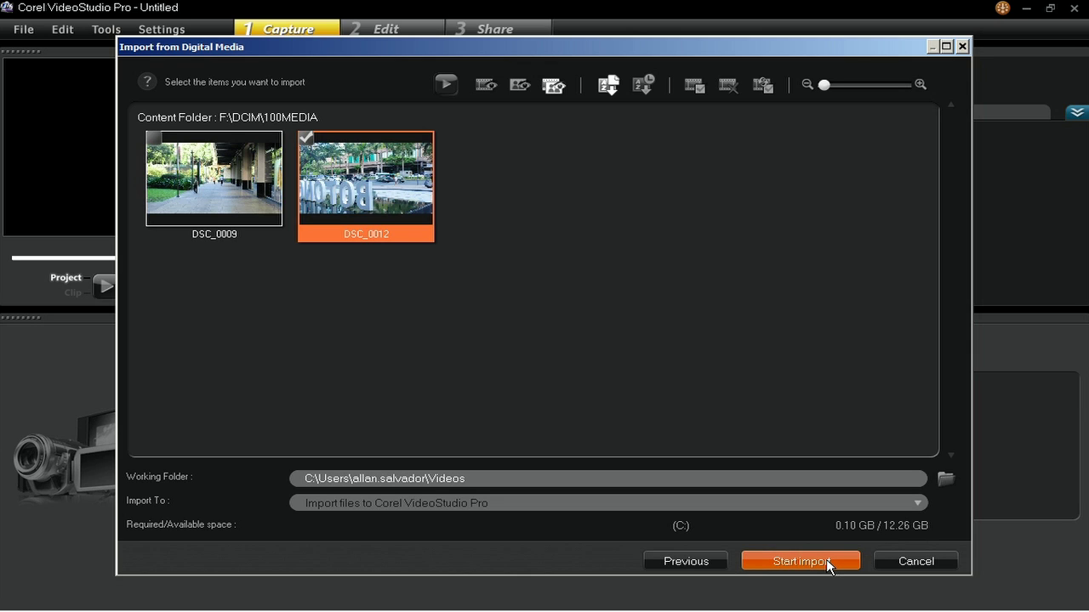
click(800, 561)
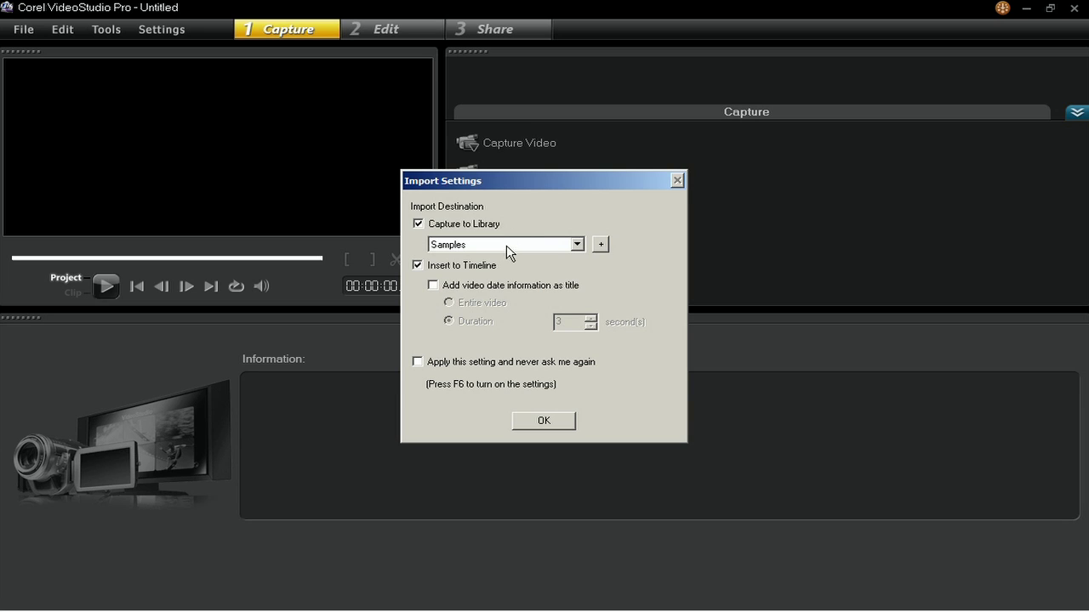
Confirm import to the Samples library and timeline, then return to the Edit workspace
click(541, 422)
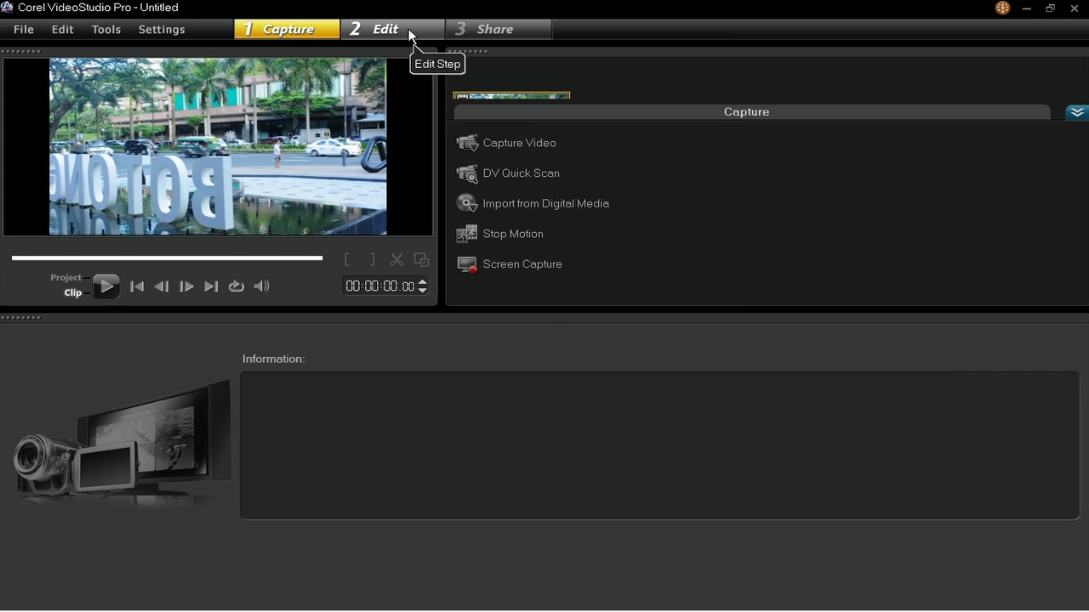
click(409, 35)
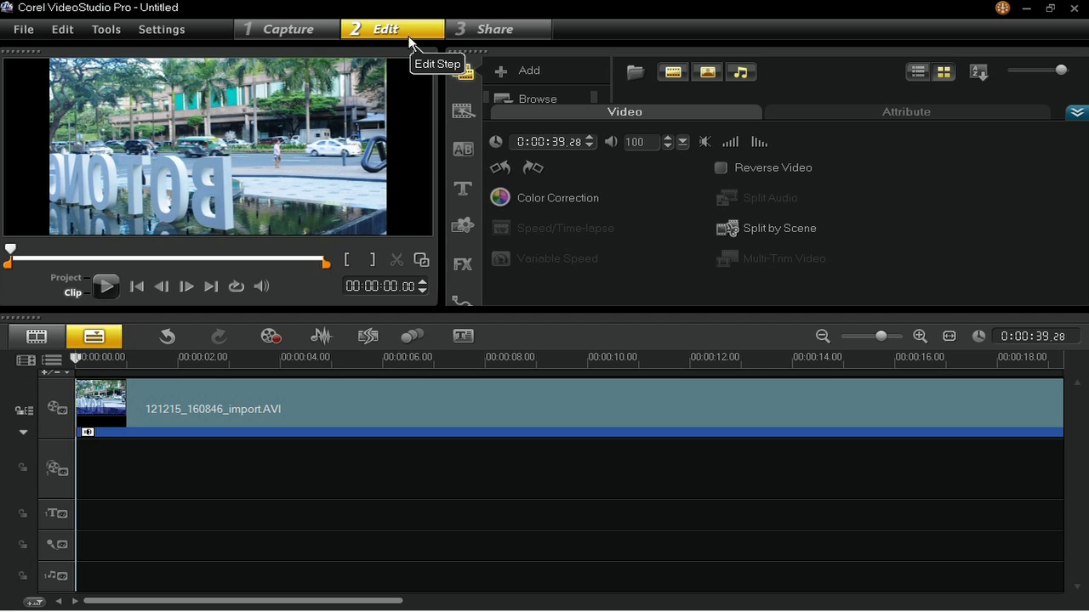
Select 121215_160846_import.AVI on the timeline and fit the whole project in the timeline
click(588, 398)
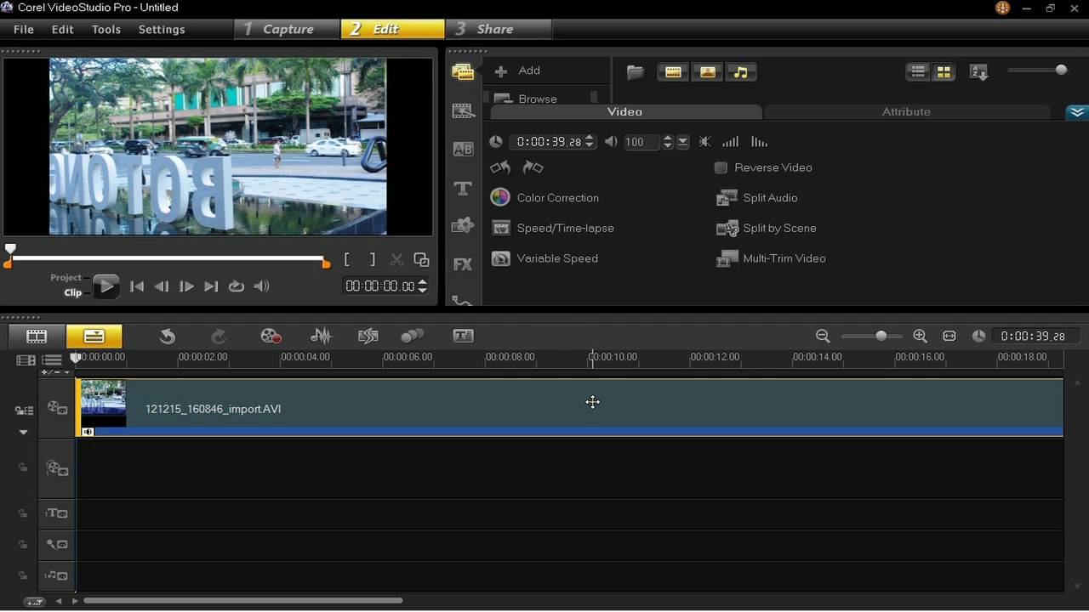
click(950, 337)
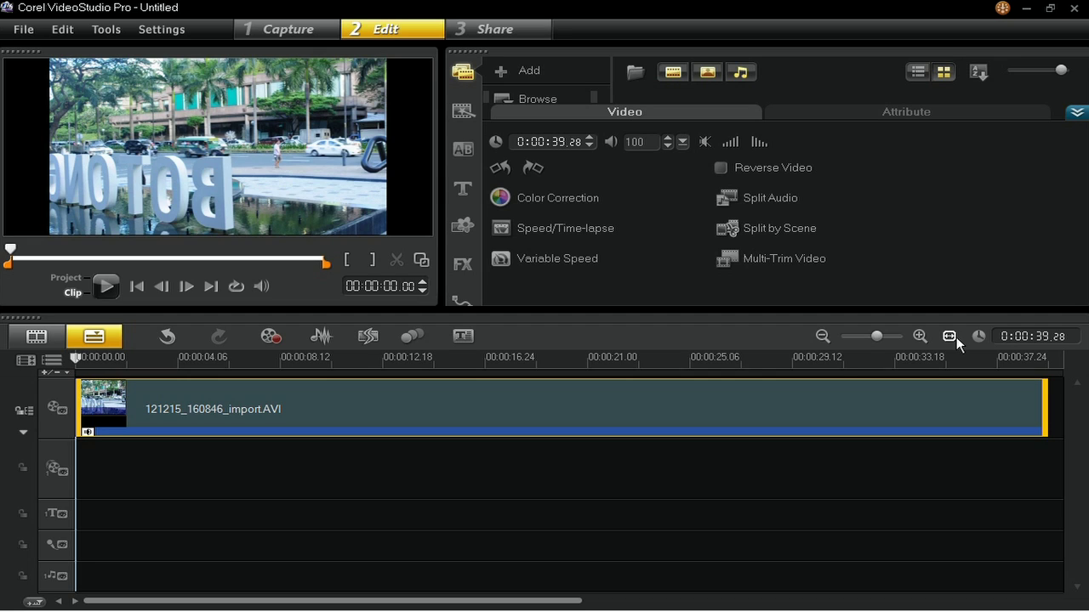
Set up Capture Video from the DV camcorder using DV format
click(286, 32)
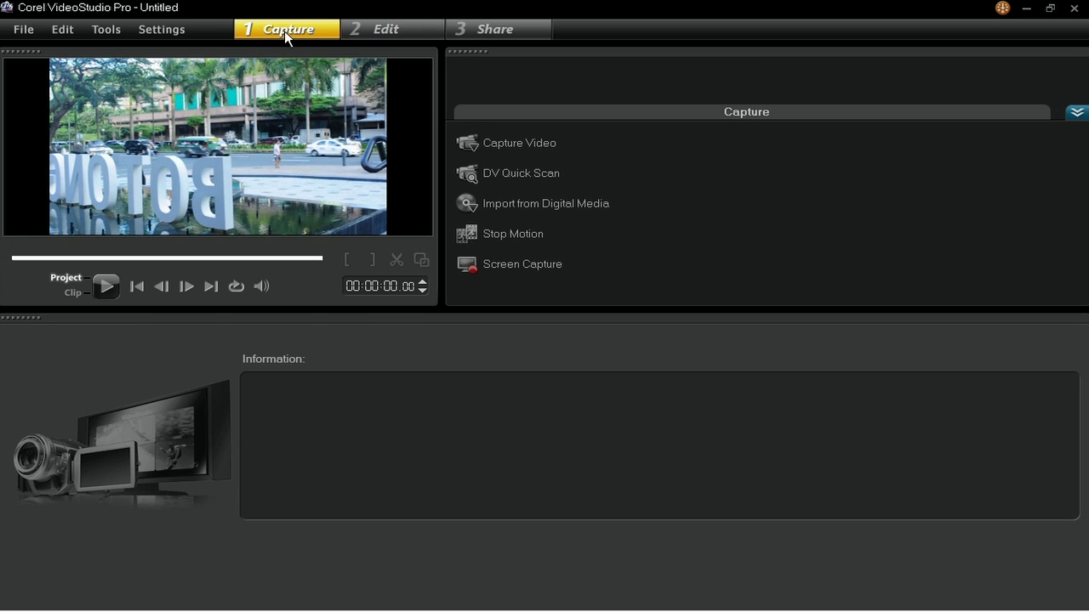
click(542, 145)
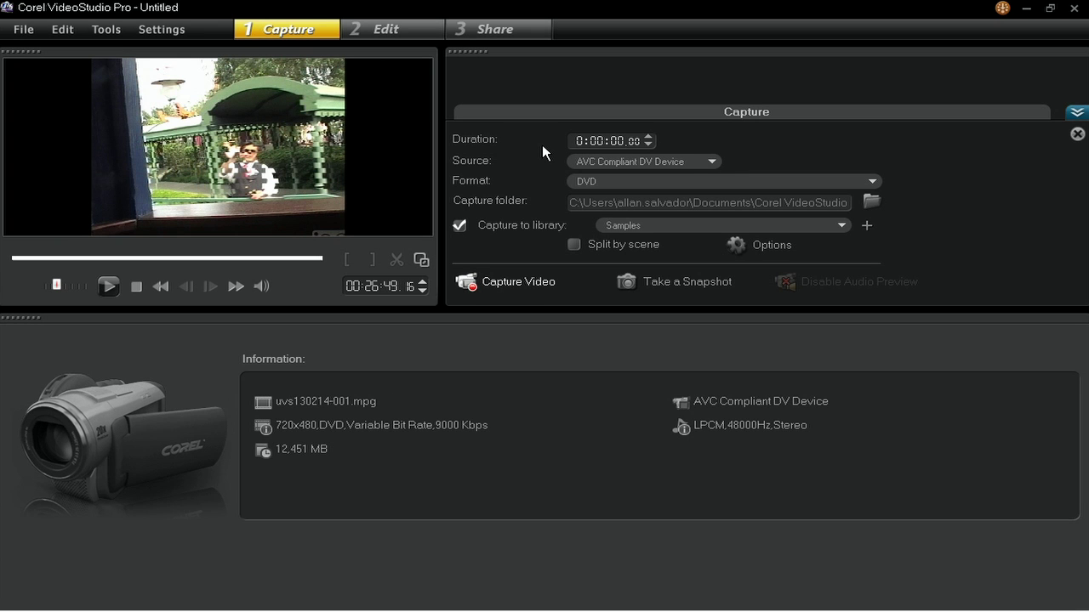
click(611, 178)
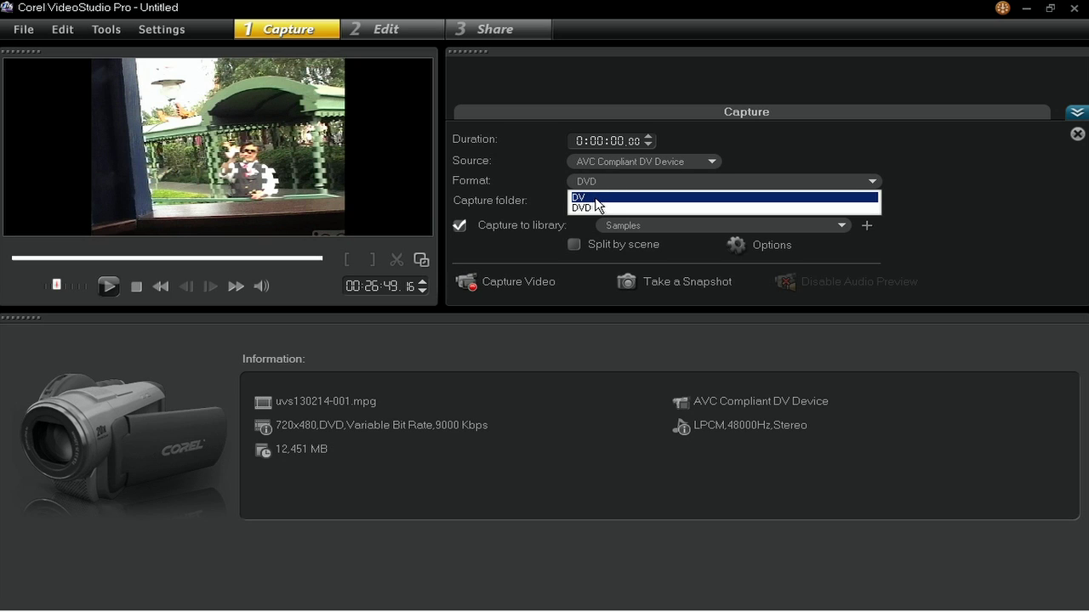
click(596, 198)
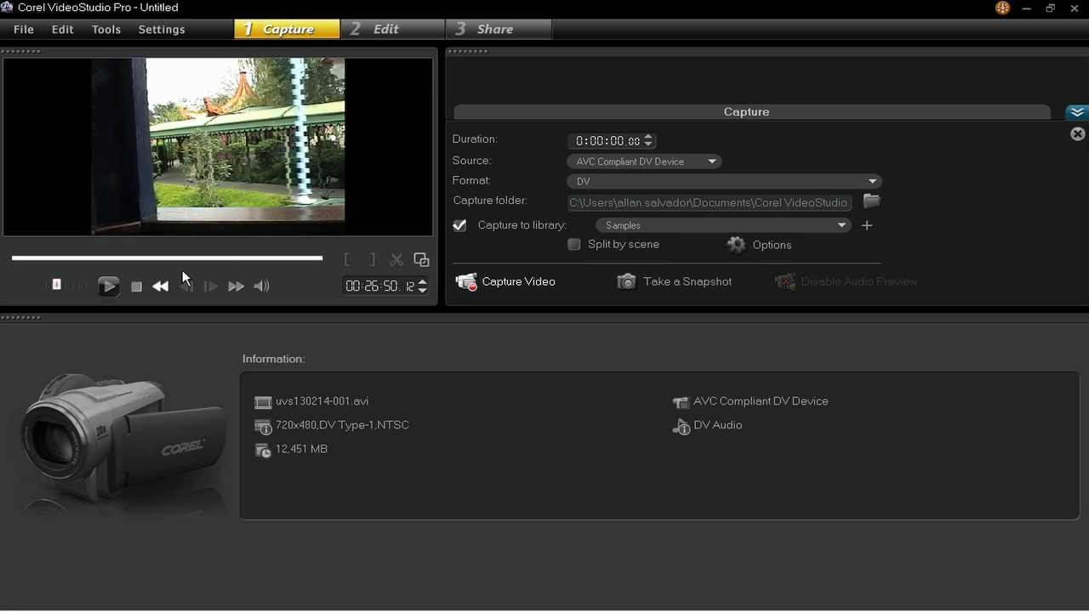
Play, pause and shuttle through the camcorder tape footage
click(111, 294)
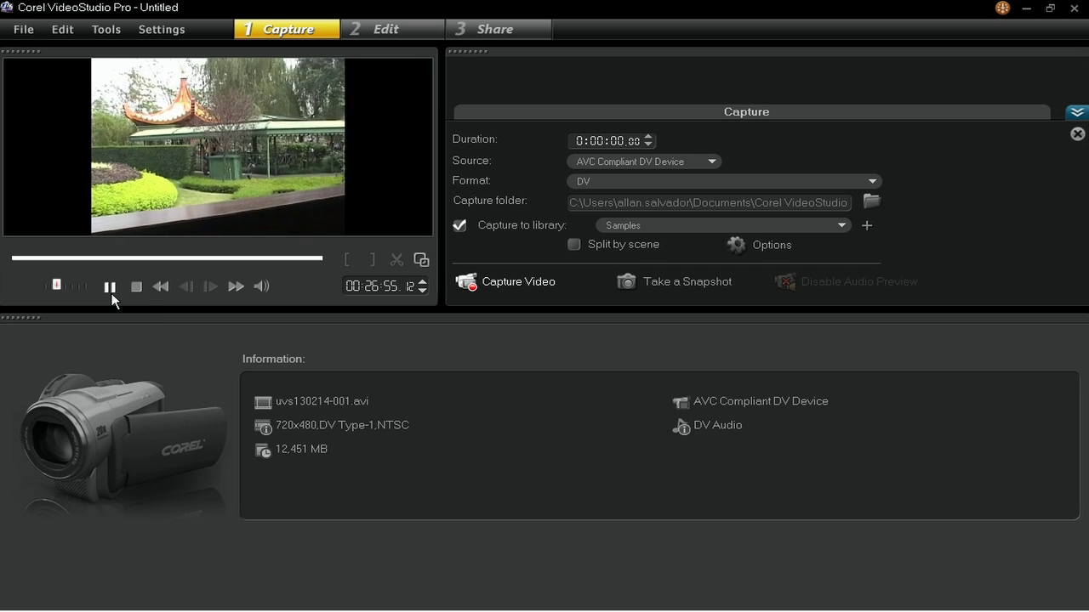
click(114, 297)
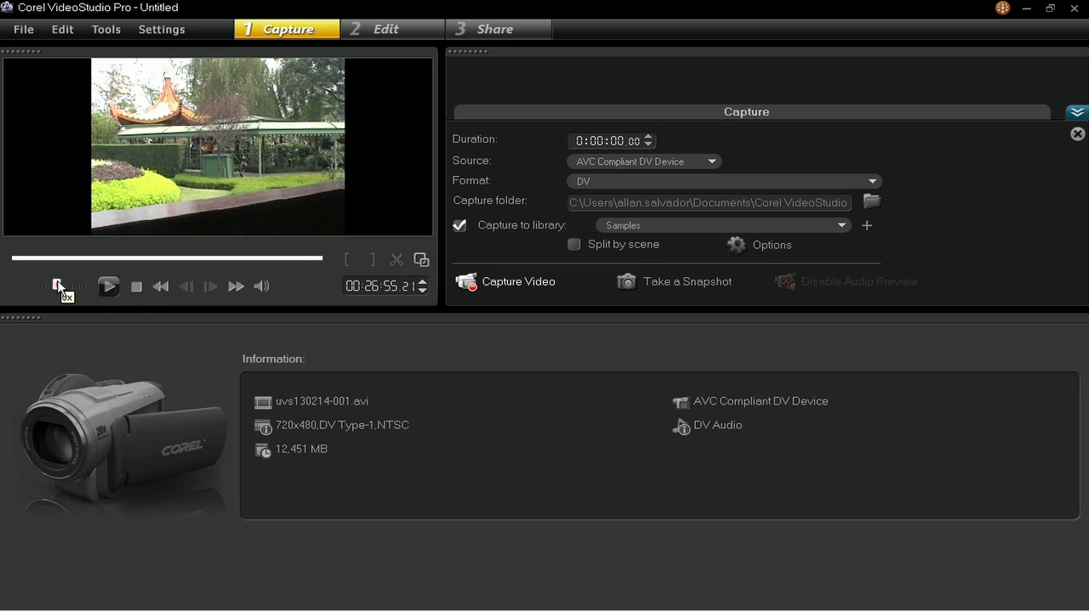
mouse_move(62, 286)
mouse_down()
mouse_move(79, 286)
mouse_move(43, 283)
mouse_move(64, 291)
mouse_move(55, 285)
mouse_up()
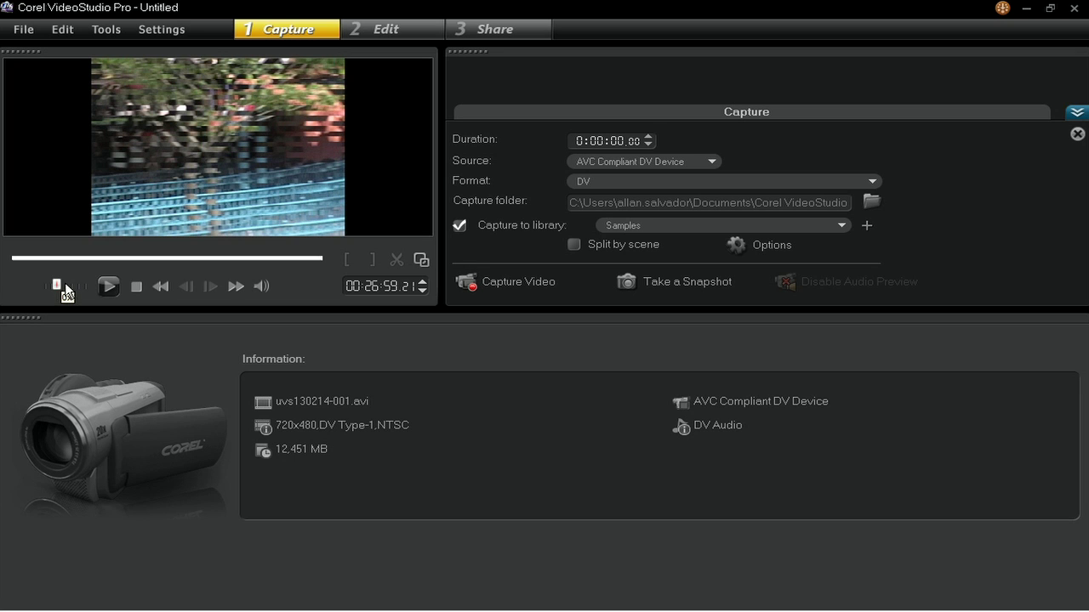
Play the tape, stop at the wanted footage, and begin capturing video
click(104, 288)
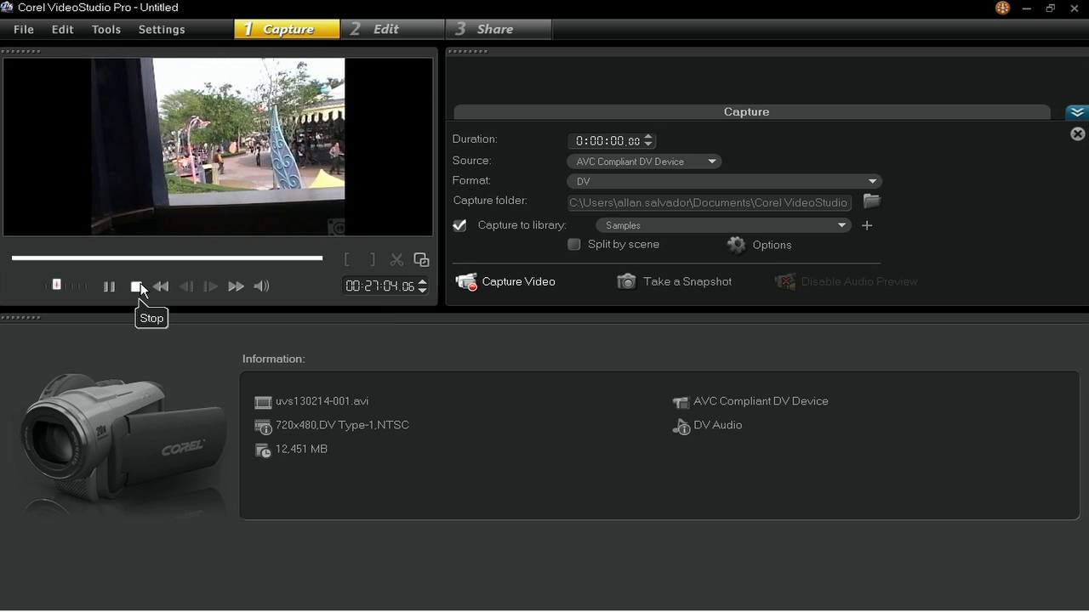
click(138, 287)
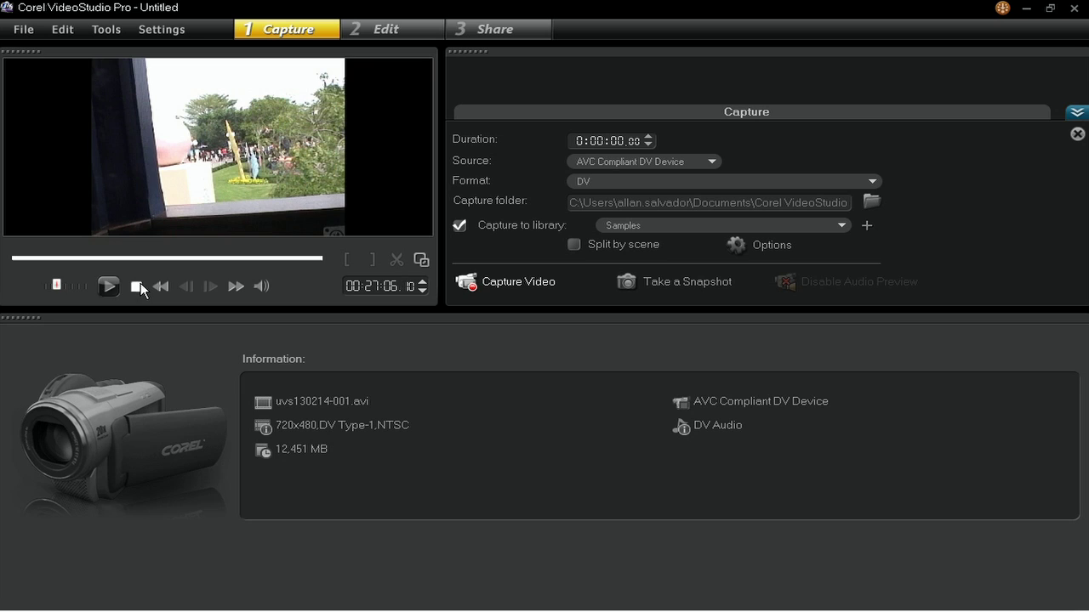
click(532, 280)
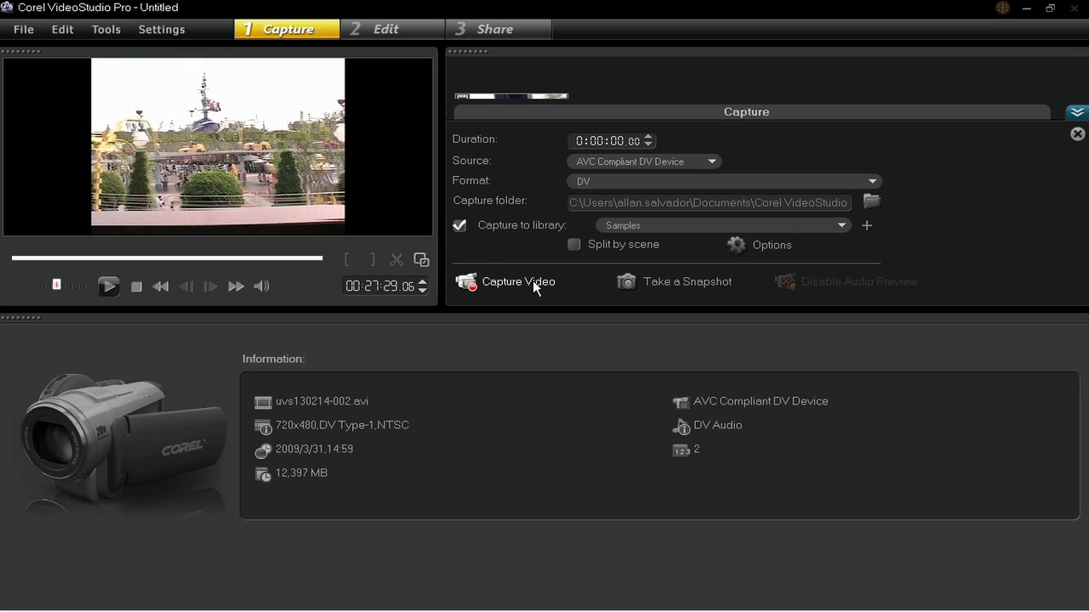
Stop capturing uvs130214-001.avi, load it in preview, and return to Edit
click(1076, 116)
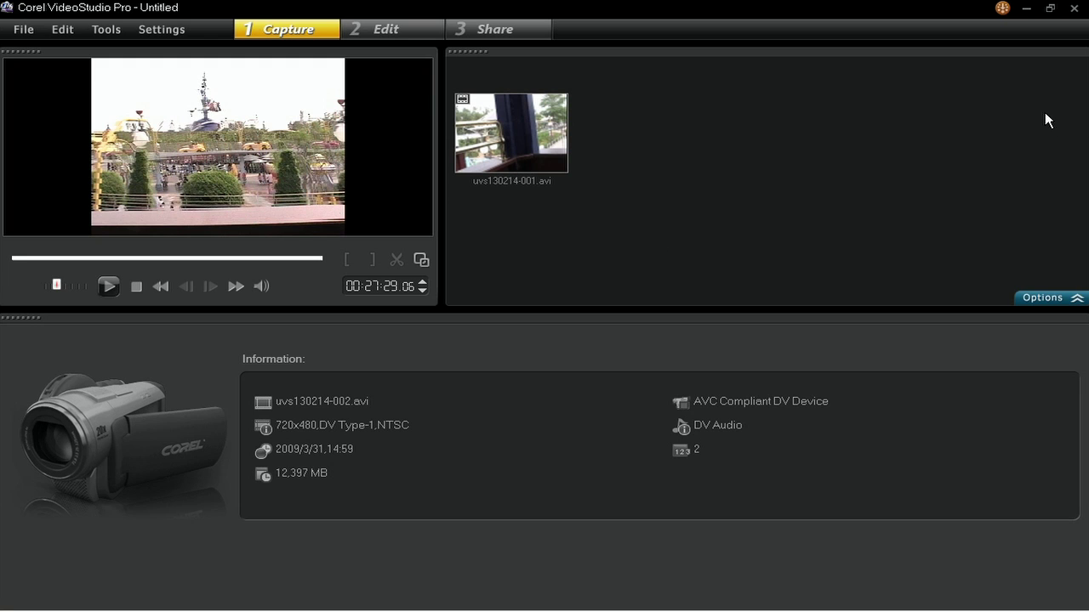
click(542, 128)
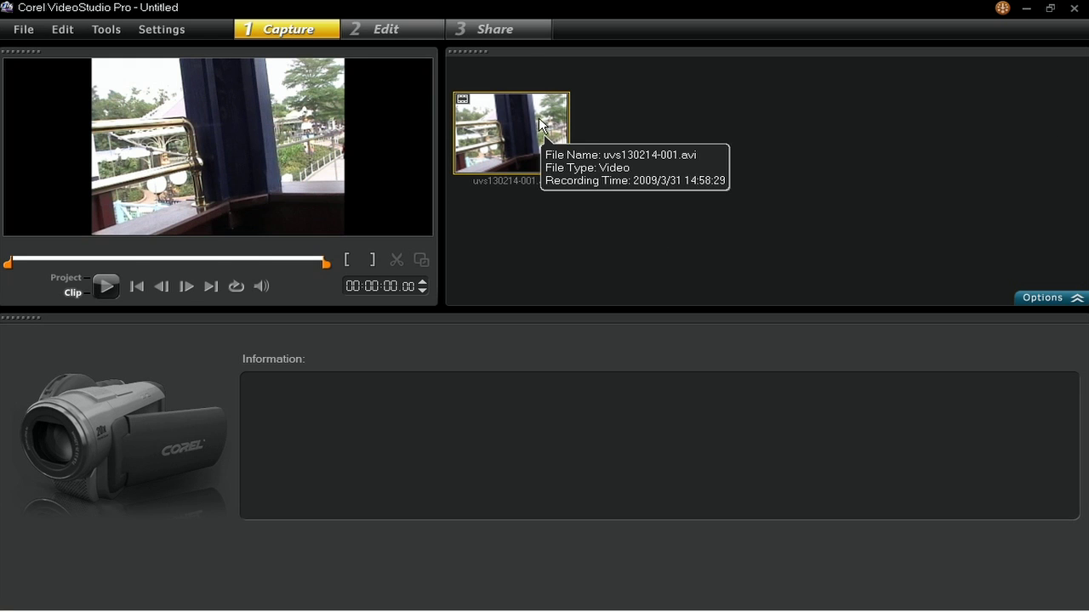
click(425, 31)
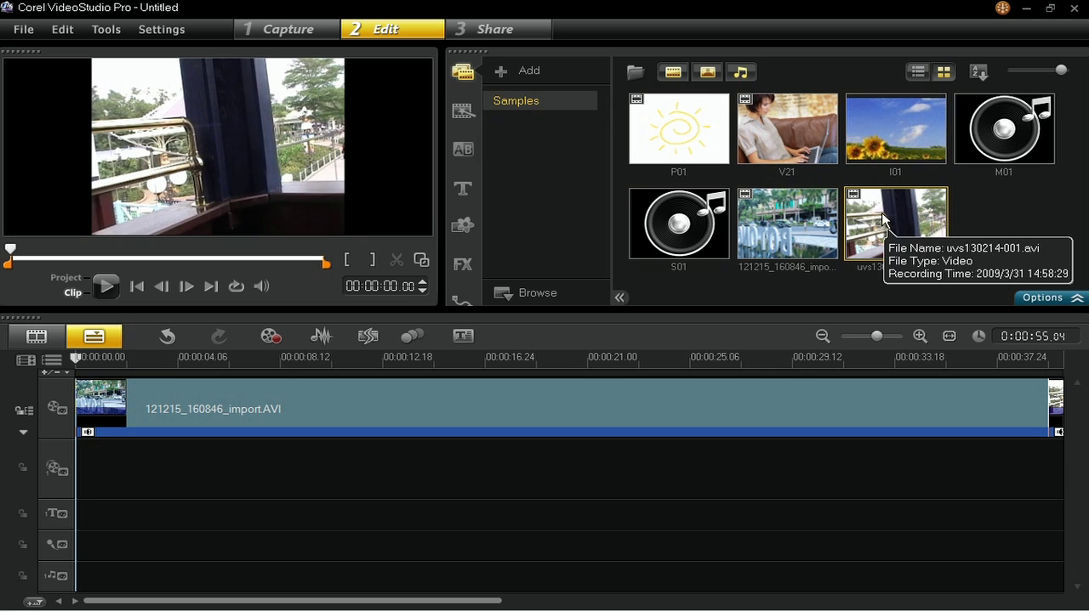